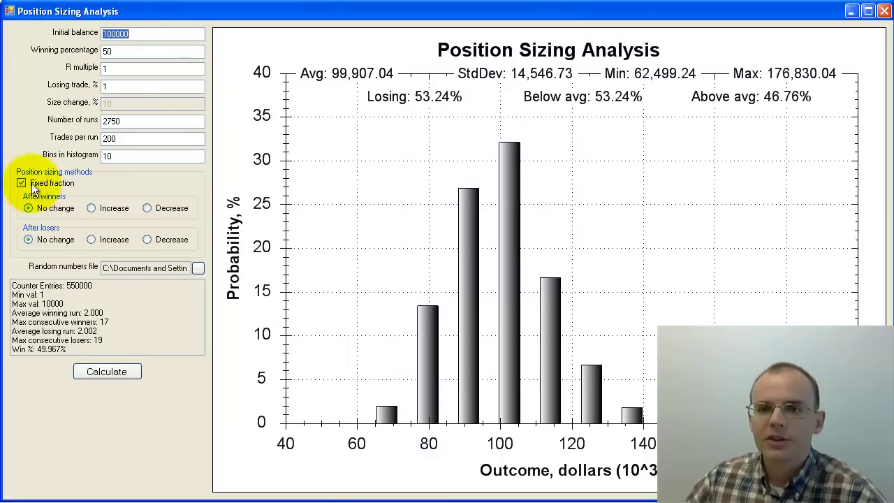
Step: Recalculate without fixed-fraction sizing for 2750 runs of 200 trades, giving average 99,868.36
left_click(21, 182)
left_click(107, 371)
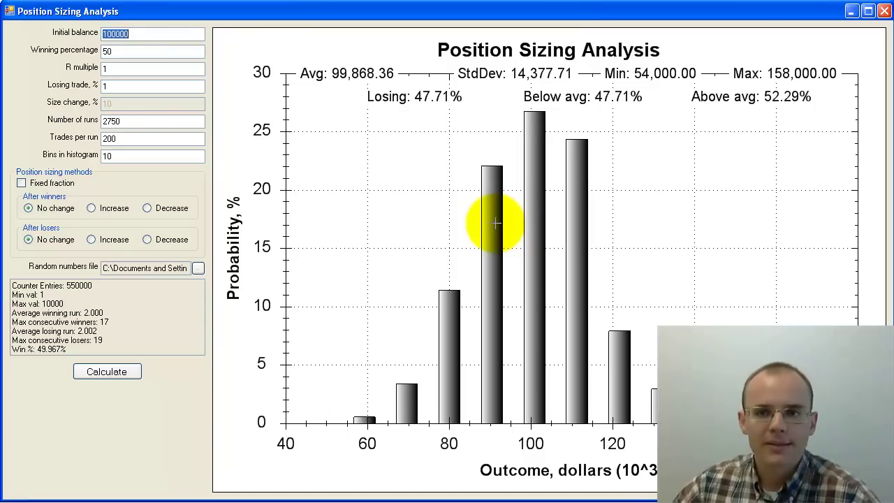
left_click(116, 51)
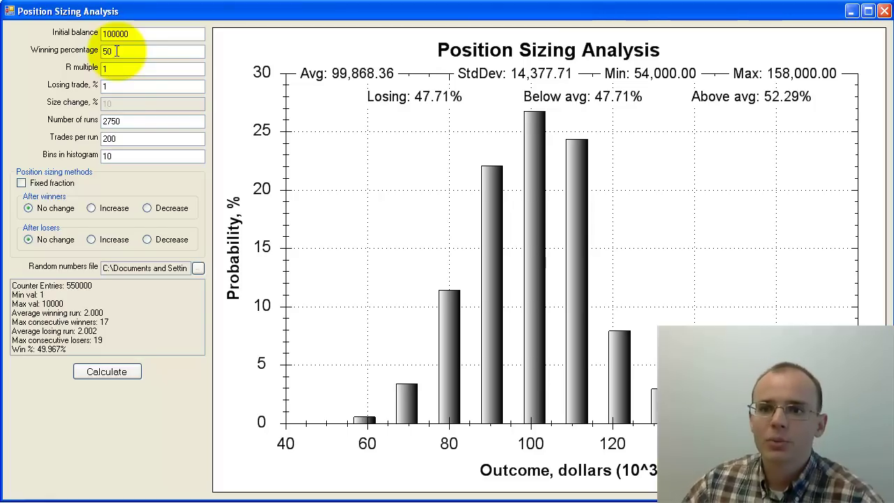
key("Tab")
key("Tab")
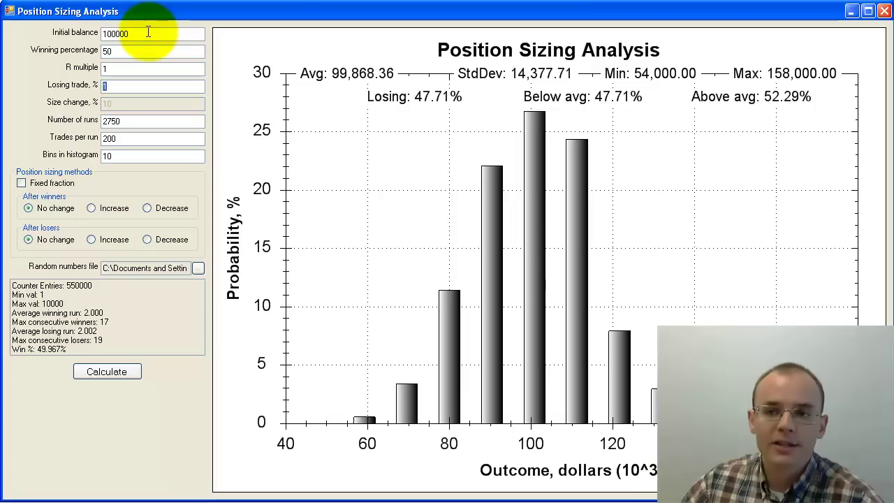
double_click(147, 32)
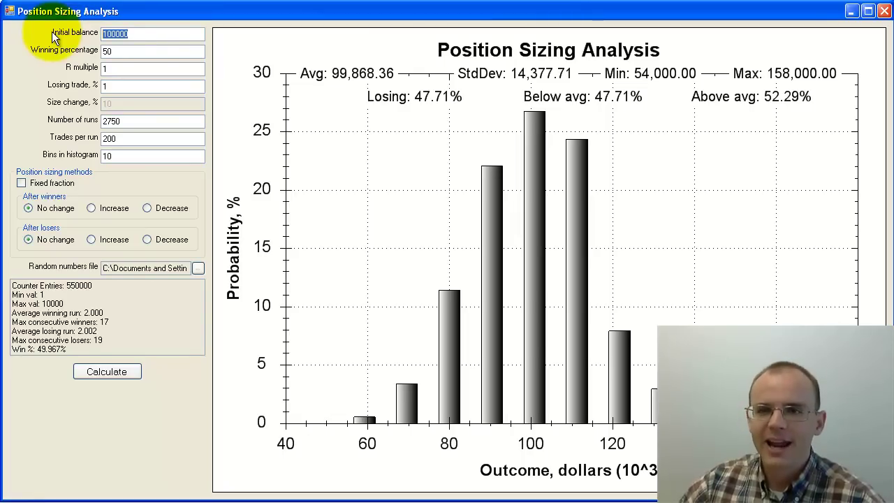
left_click(56, 186)
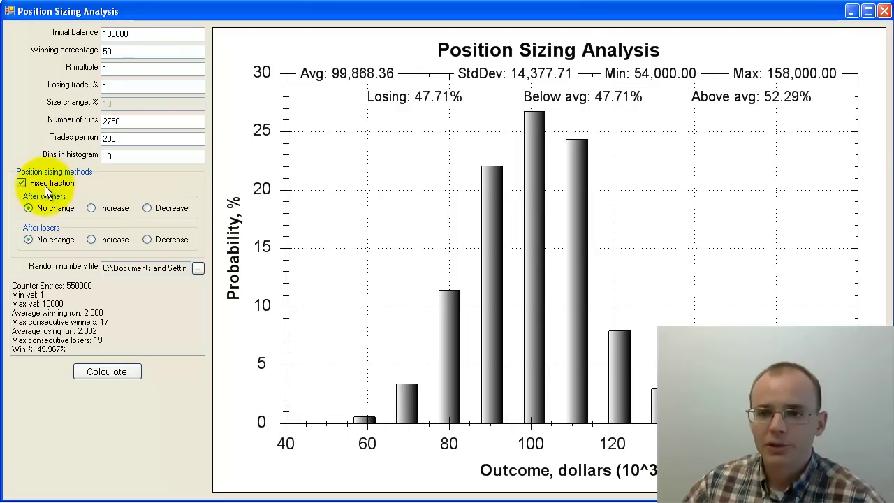
left_click(115, 370)
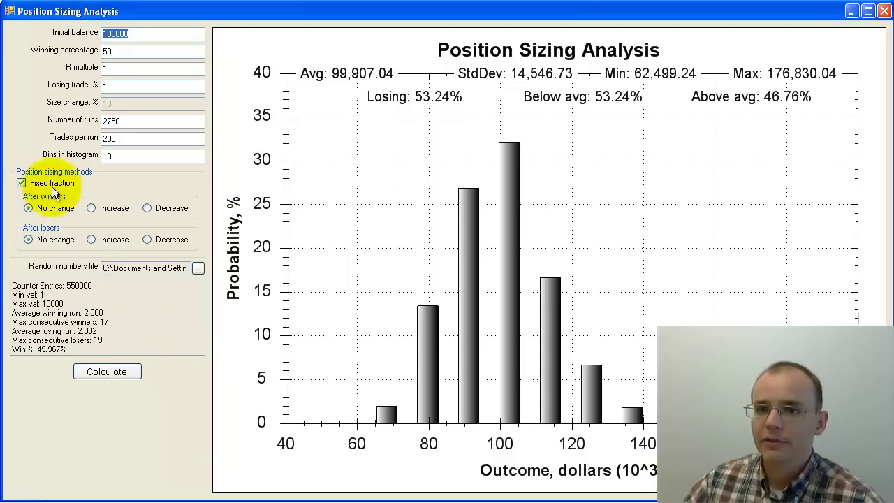
left_click(28, 182)
left_click(138, 370)
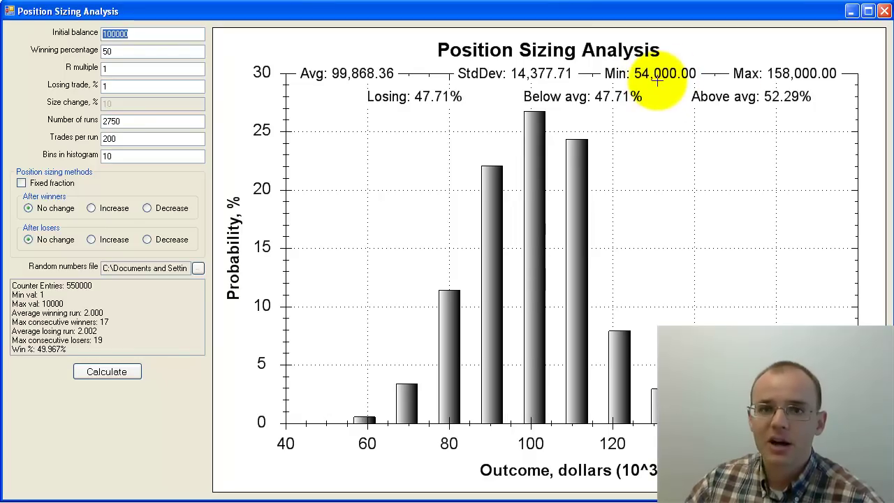
Step: Recalculate with fixed-fraction sizing, then without it, showing the unsized average of 99,868.36
left_click(38, 182)
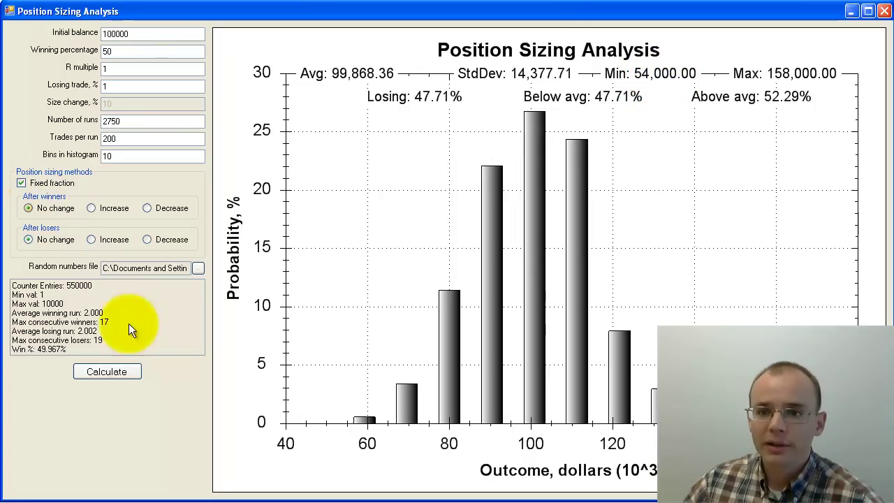
left_click(115, 374)
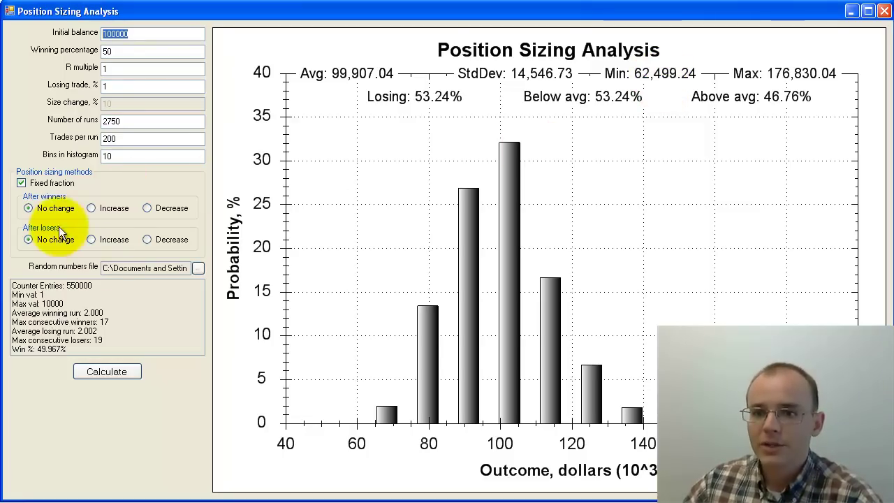
left_click(21, 182)
left_click(106, 371)
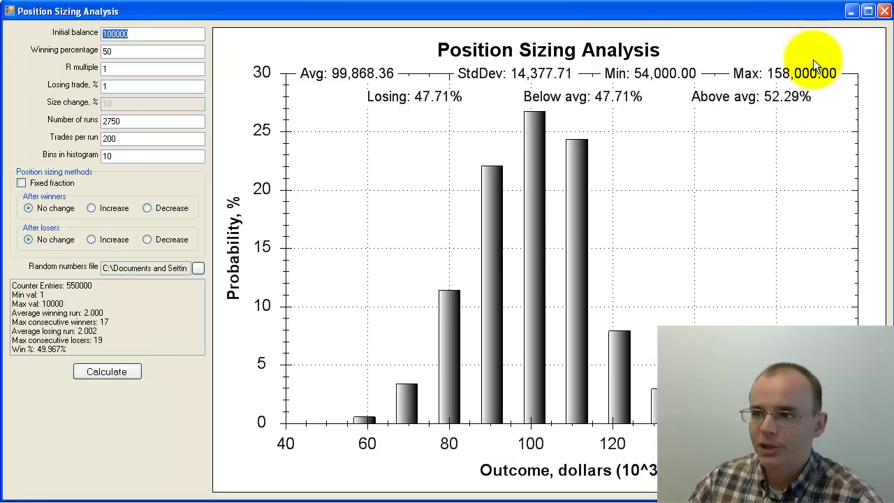
Step: Recalculate the fixed-fraction histogram, then the unsized one with Min 54,000.00, Max 158,000.00
left_click(22, 183)
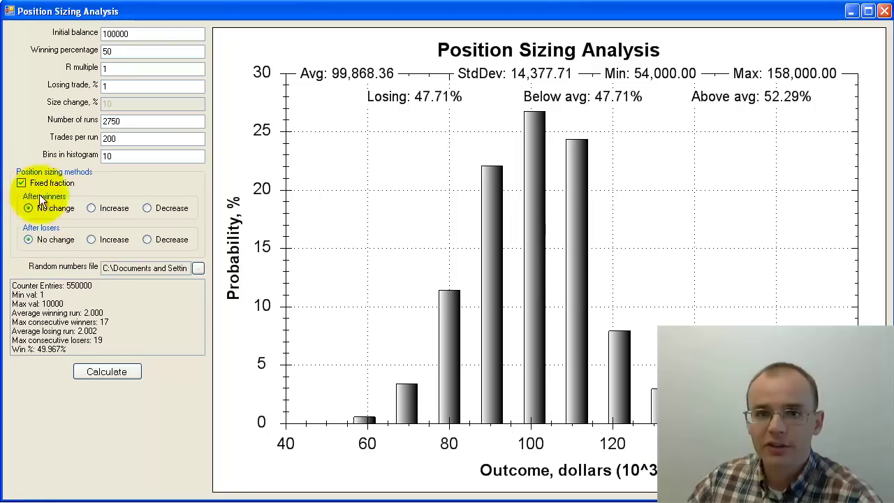
left_click(105, 367)
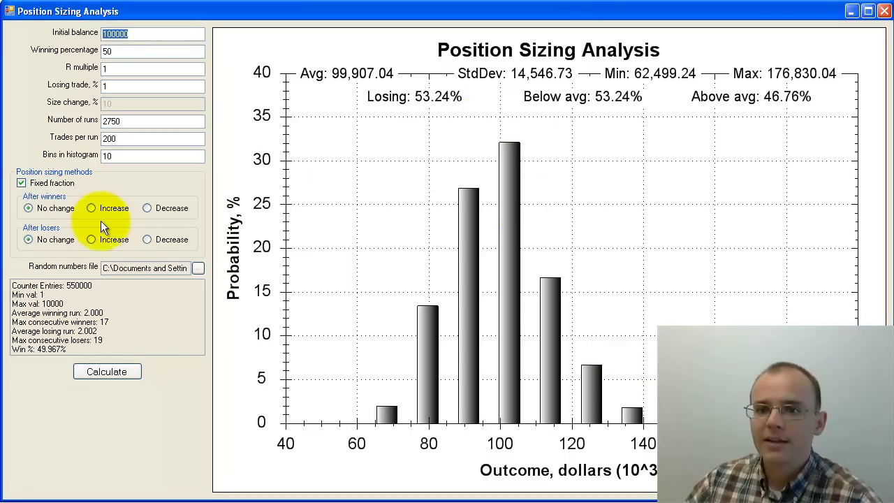
left_click(20, 182)
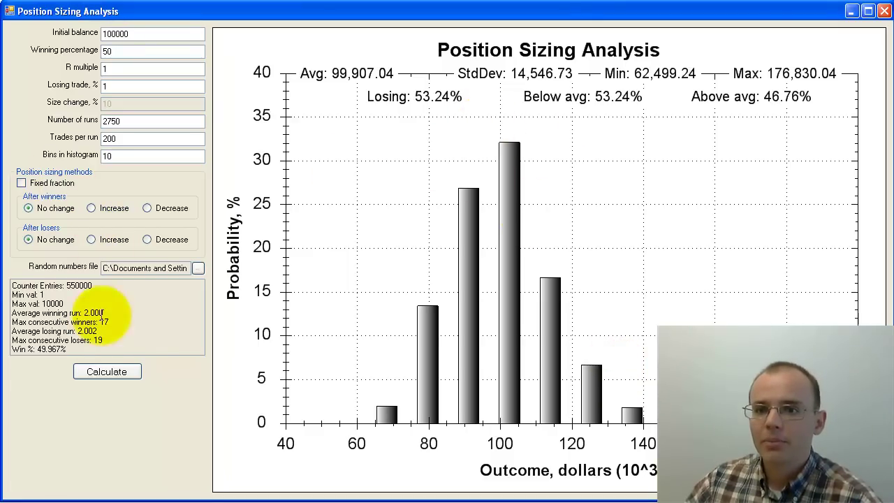
left_click(104, 376)
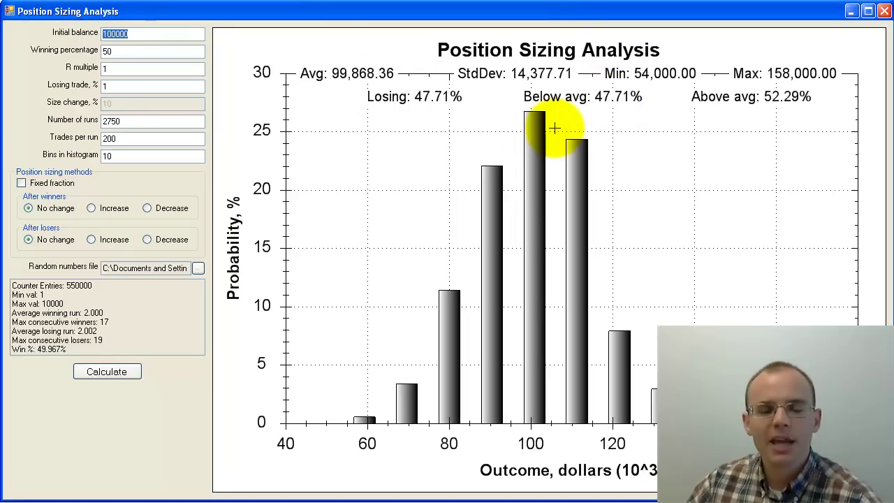
Step: Enable fixed-fraction sizing and recalculate, giving Min 62,499.24, Max 176,830.04, average 99,907.04
left_click(59, 183)
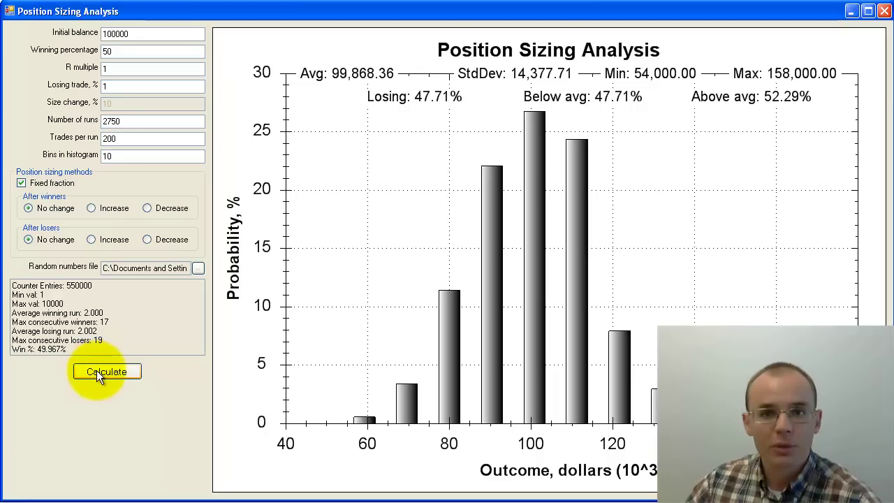
left_click(96, 370)
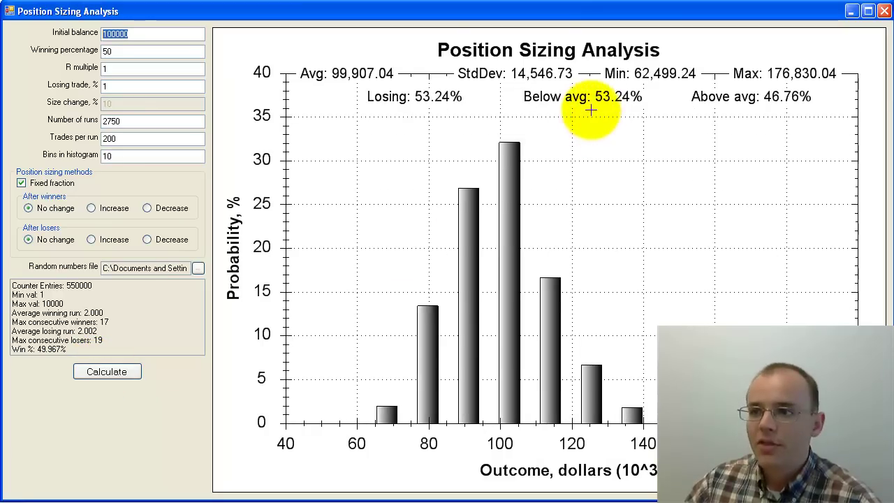